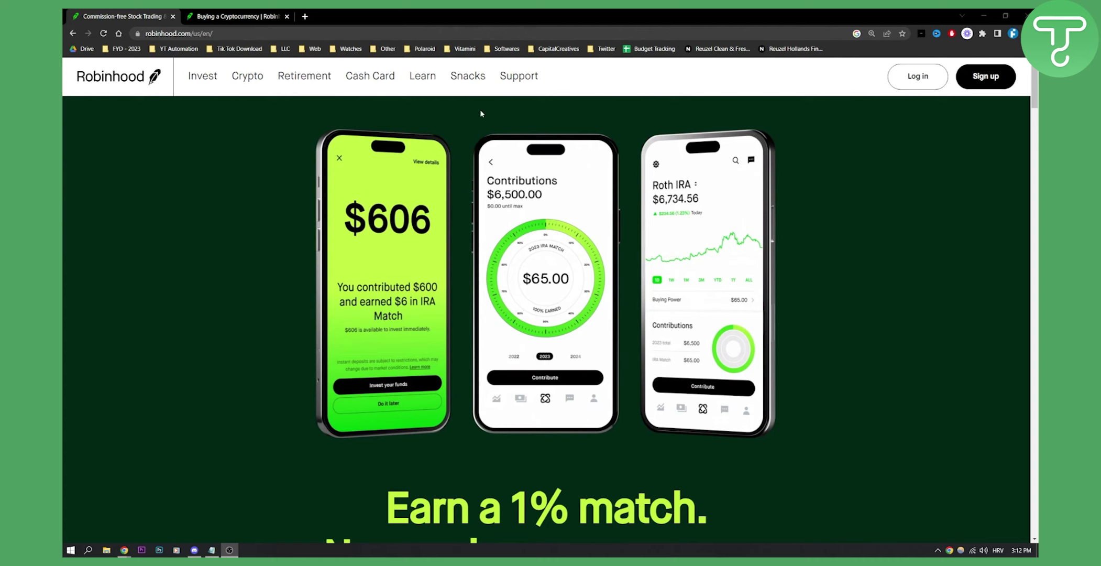
# Step: In the 'Buying a Cryptocurrency' article, expand the iOS seven-step purchase instructions
pyautogui.click(264, 15)
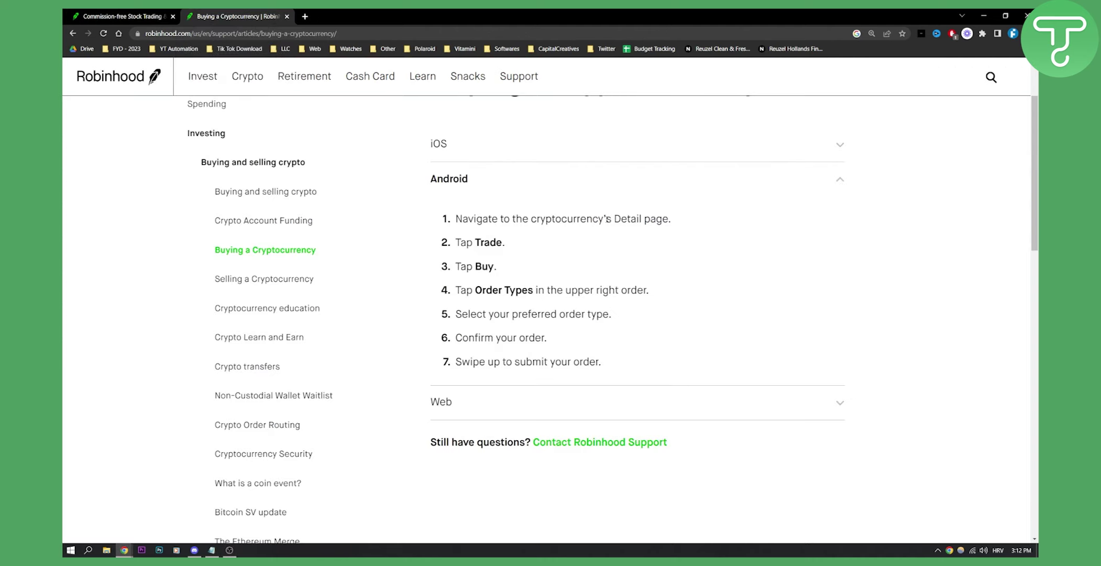
pyautogui.click(459, 149)
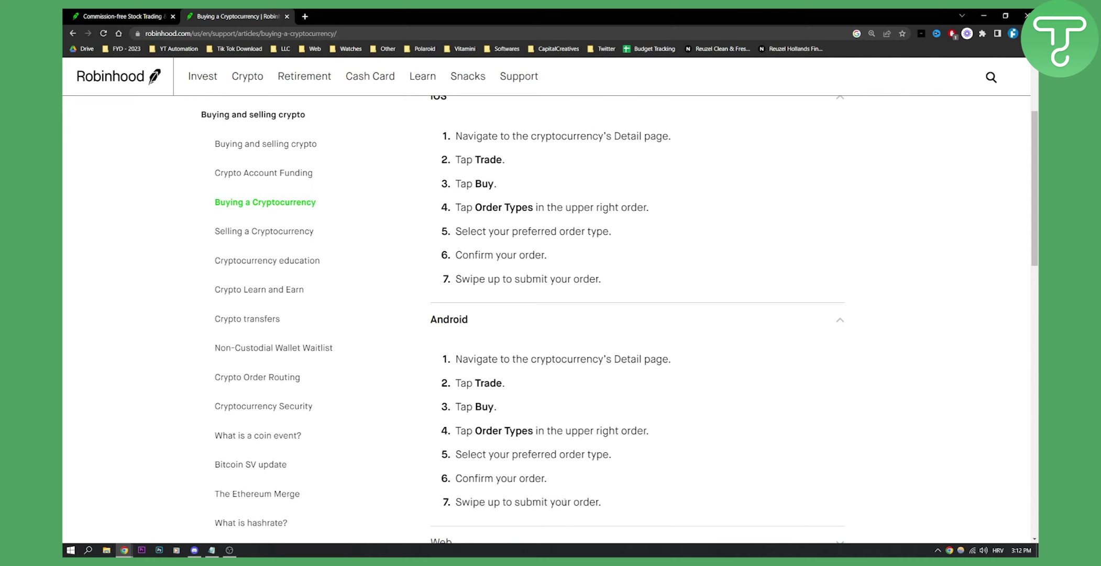
pyautogui.scroll(1, 547, 477)
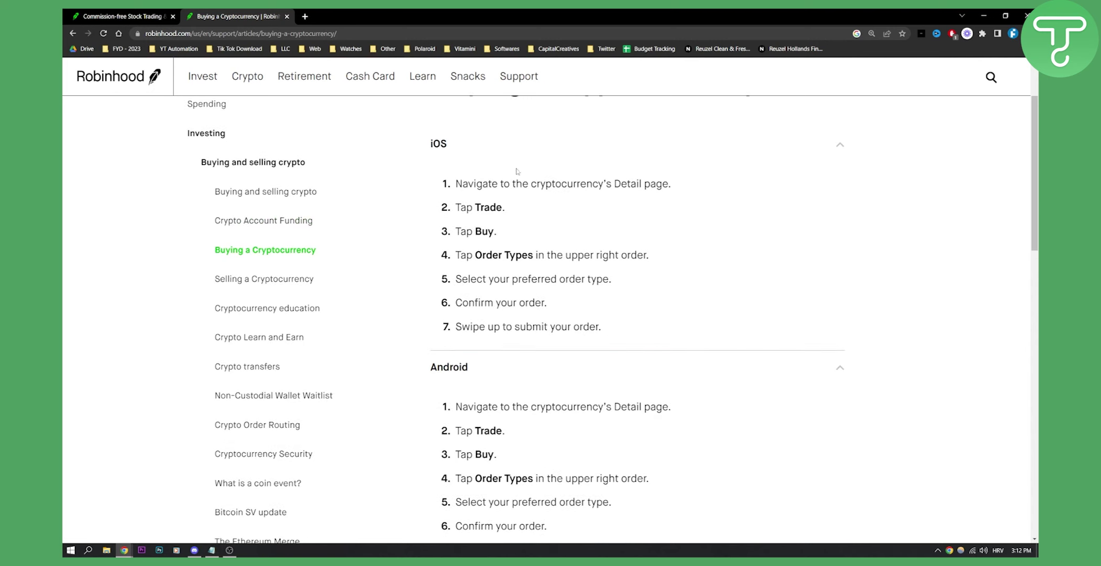
pyautogui.scroll(-3, 521, 214)
pyautogui.scroll(-2, 469, 356)
pyautogui.scroll(-2, 437, 325)
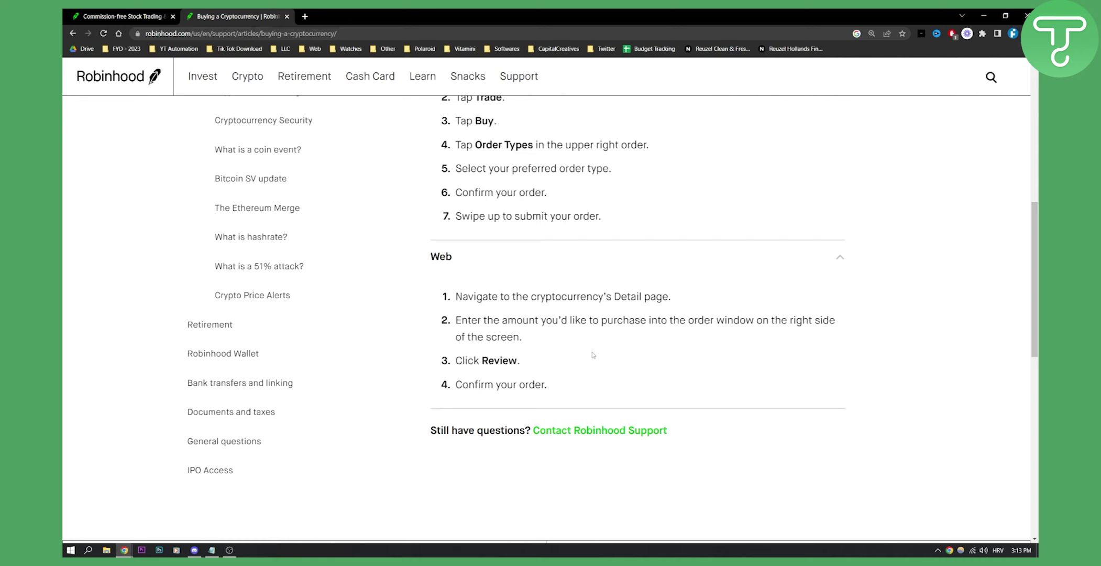
pyautogui.scroll(1, 591, 354)
pyautogui.scroll(1, 636, 345)
pyautogui.scroll(1, 677, 332)
pyautogui.scroll(2, 592, 332)
pyautogui.scroll(1, 598, 330)
pyautogui.scroll(-1, 604, 326)
pyautogui.scroll(-1, 606, 329)
pyautogui.scroll(1, 605, 328)
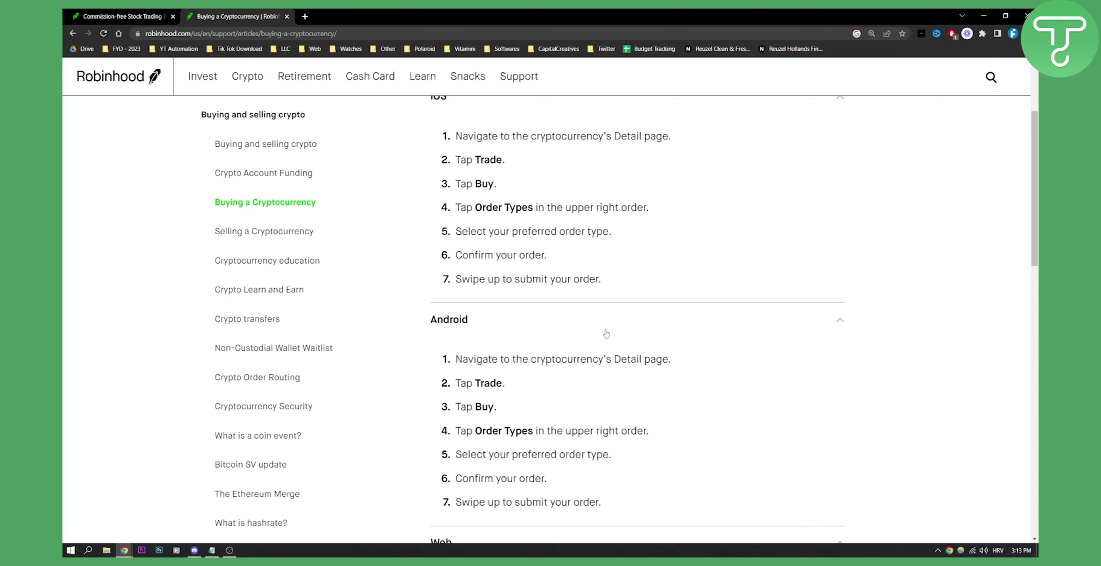
pyautogui.scroll(1, 605, 333)
pyautogui.scroll(-2, 611, 332)
pyautogui.scroll(-3, 615, 332)
pyautogui.scroll(-1, 622, 332)
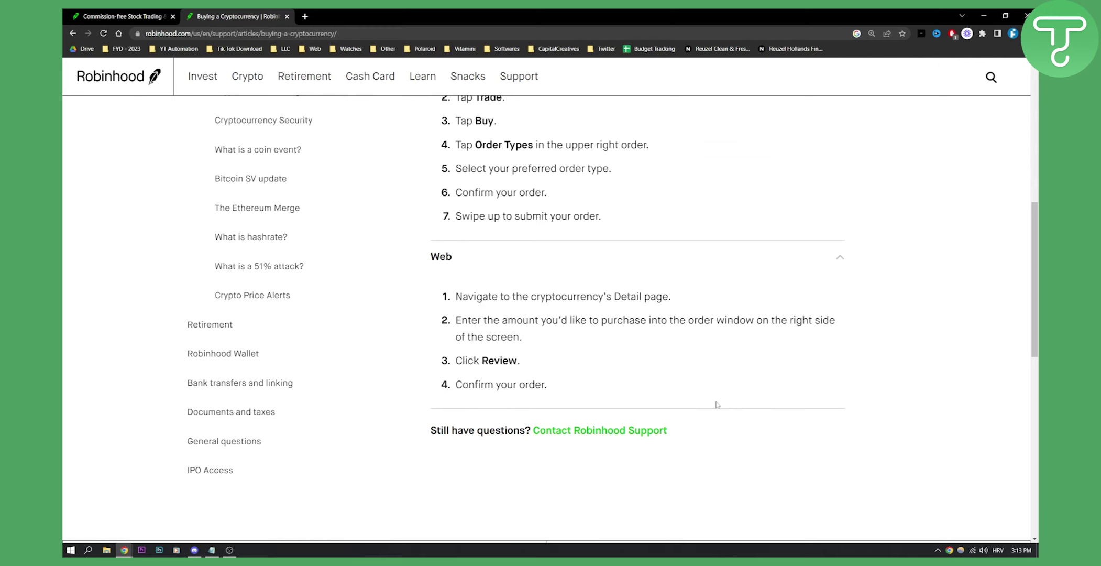
pyautogui.scroll(3, 886, 378)
pyautogui.scroll(2, 886, 373)
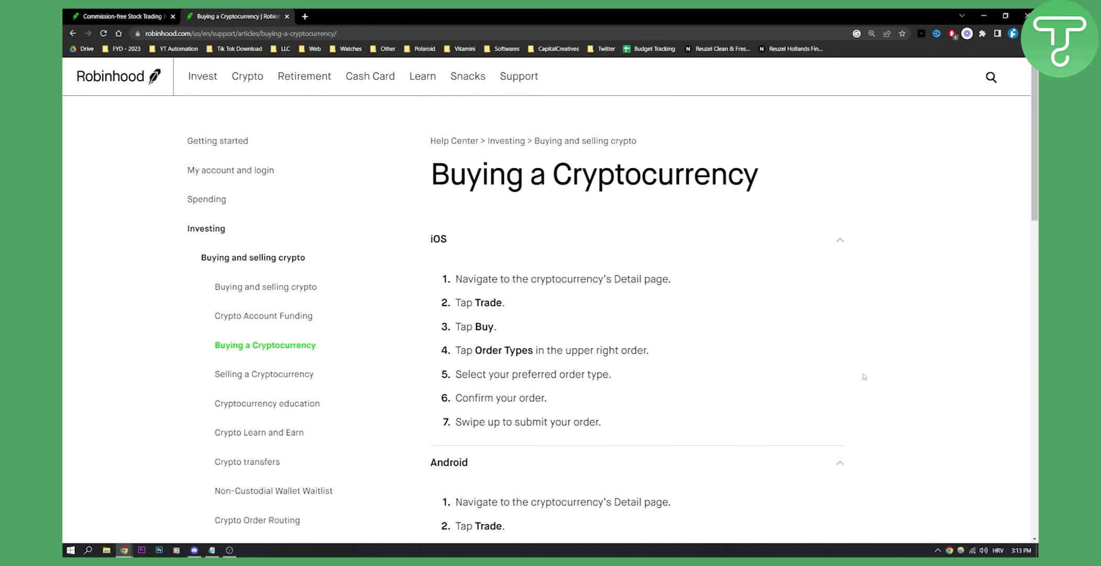